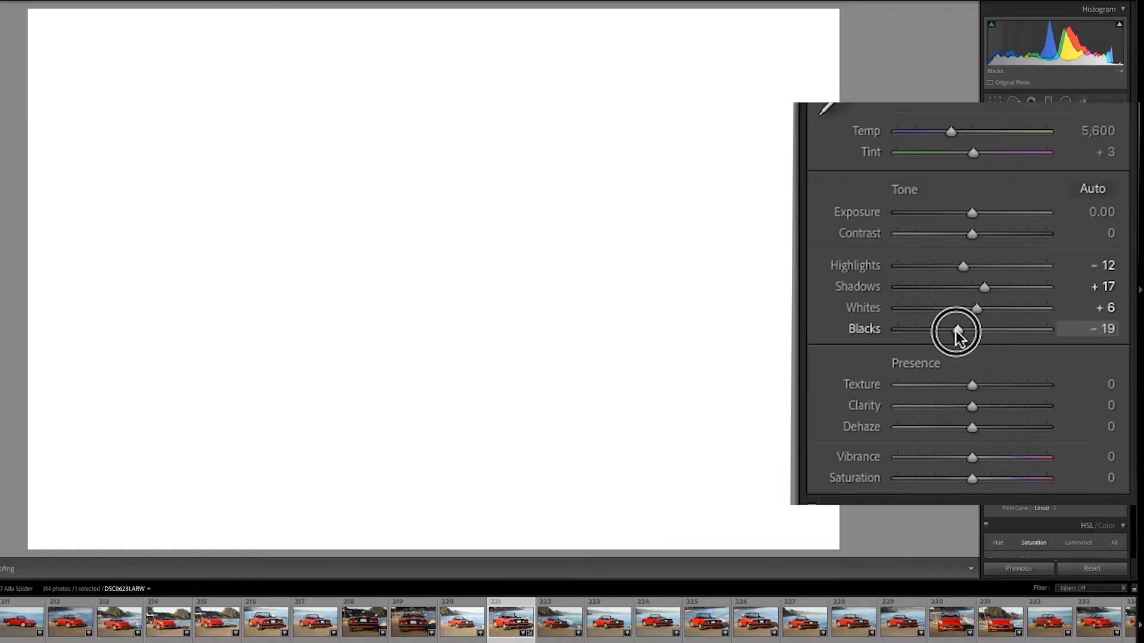
Fine-tune the red convertible photo's tones by setting Blacks to −17 and Shadows to +26.
left_click_drag(956, 330, 958, 330)
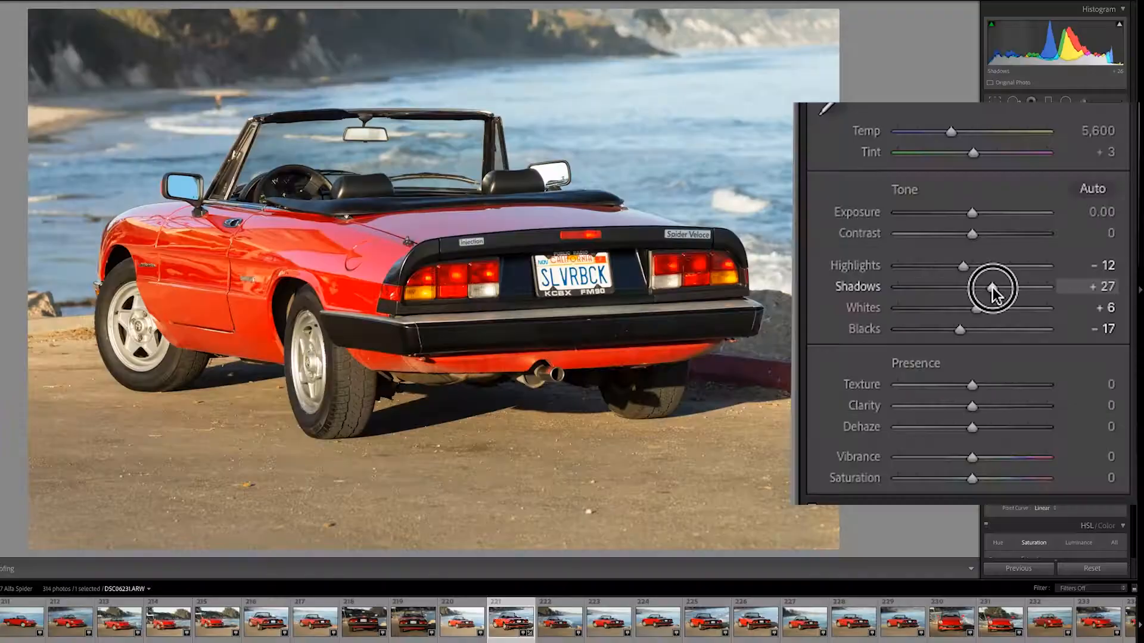
left_click_drag(993, 287, 991, 287)
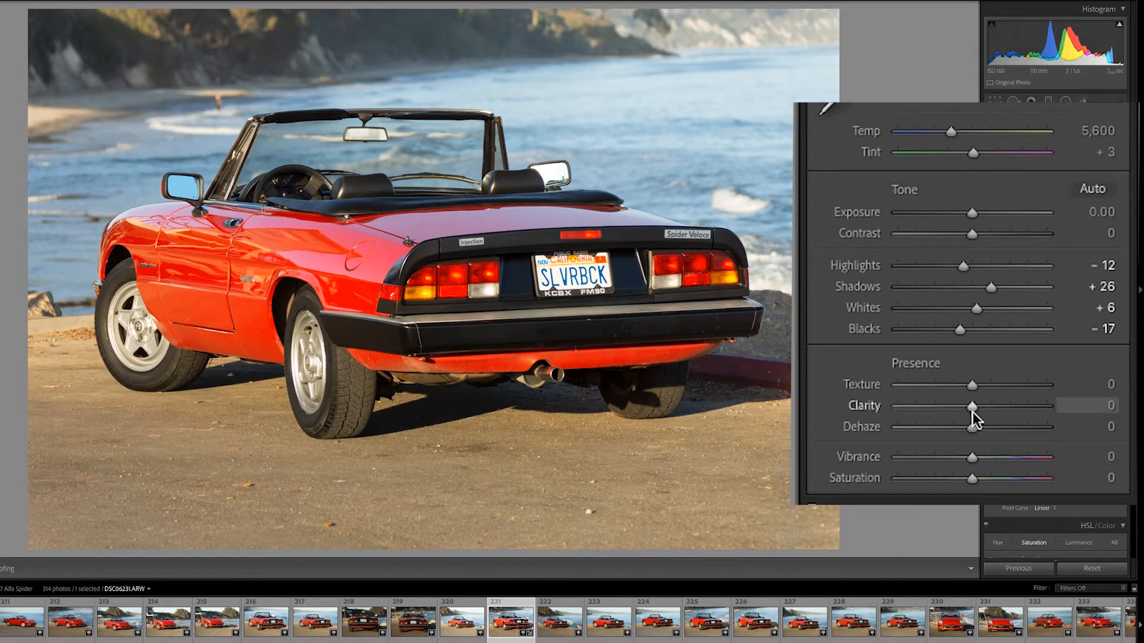
Apply the Medium Contrast point curve, and set Vibrance to +9 and Saturation to +6.
left_click(1047, 508)
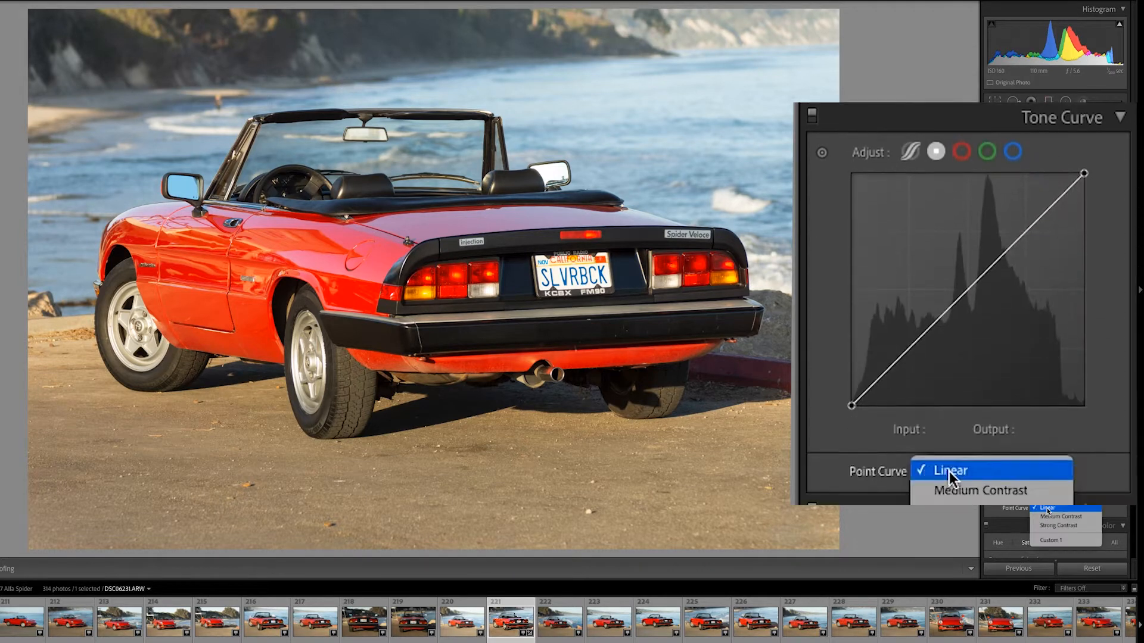
left_click(1049, 517)
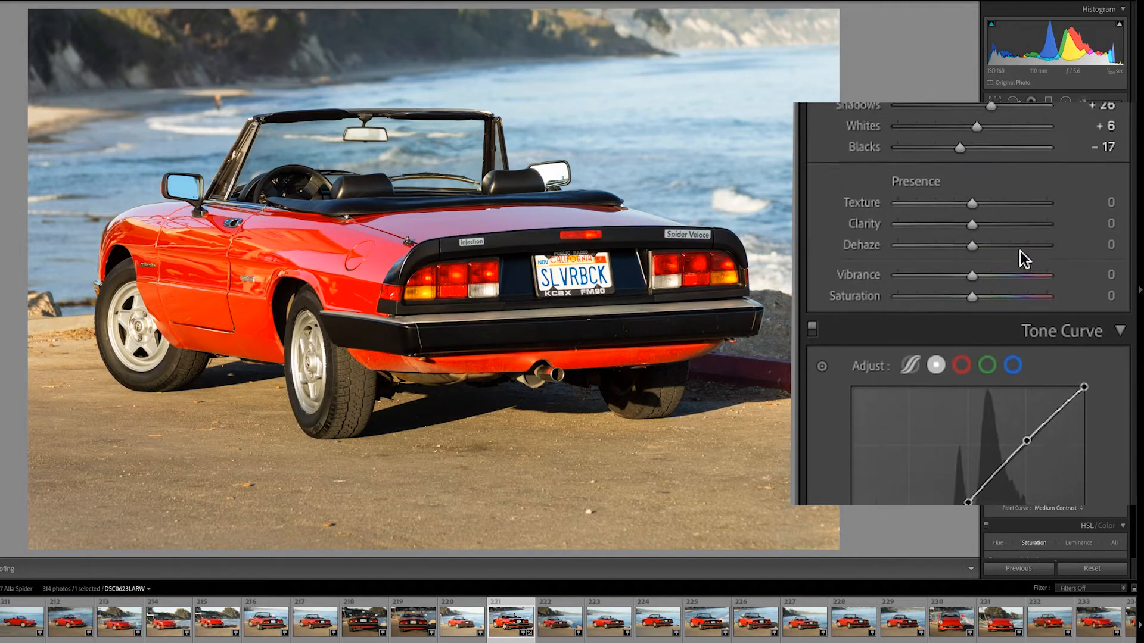
left_click_drag(974, 459, 981, 478)
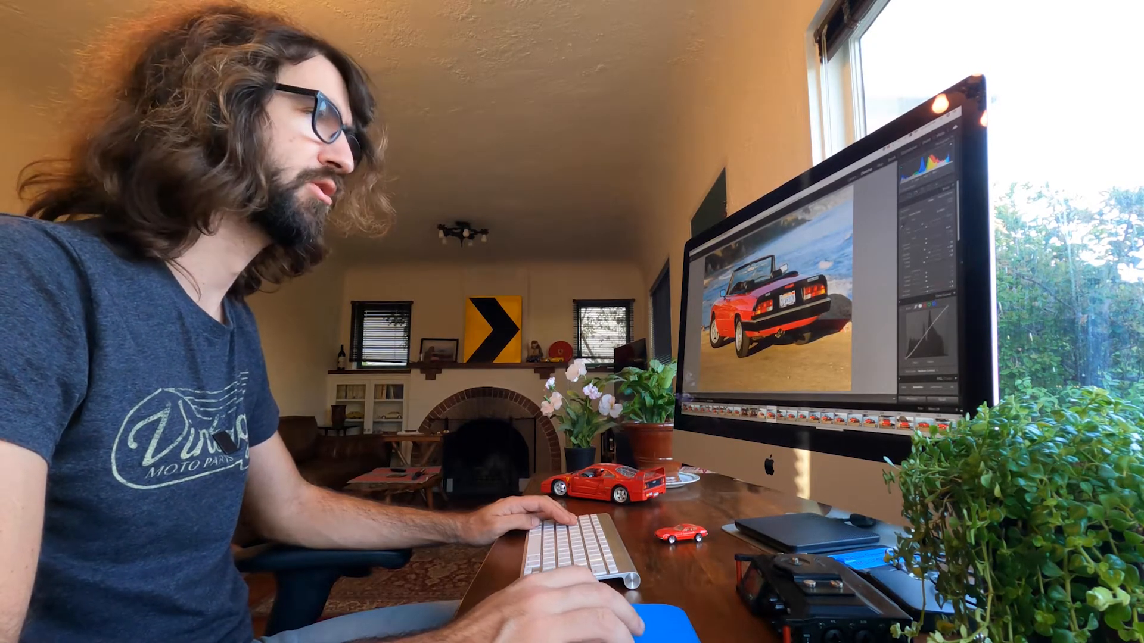
Try reducing the Yellow saturation to −44 in the HSL adjustments, and reset it to zero.
scroll(926, 286, "down", 5)
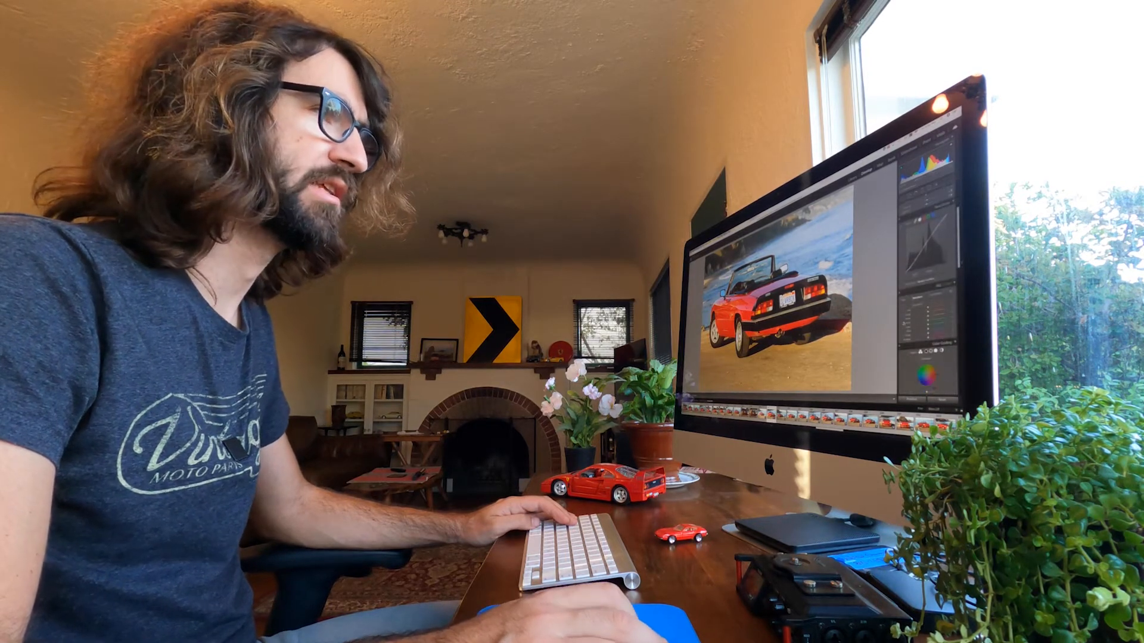
scroll(927, 297, "down", 1)
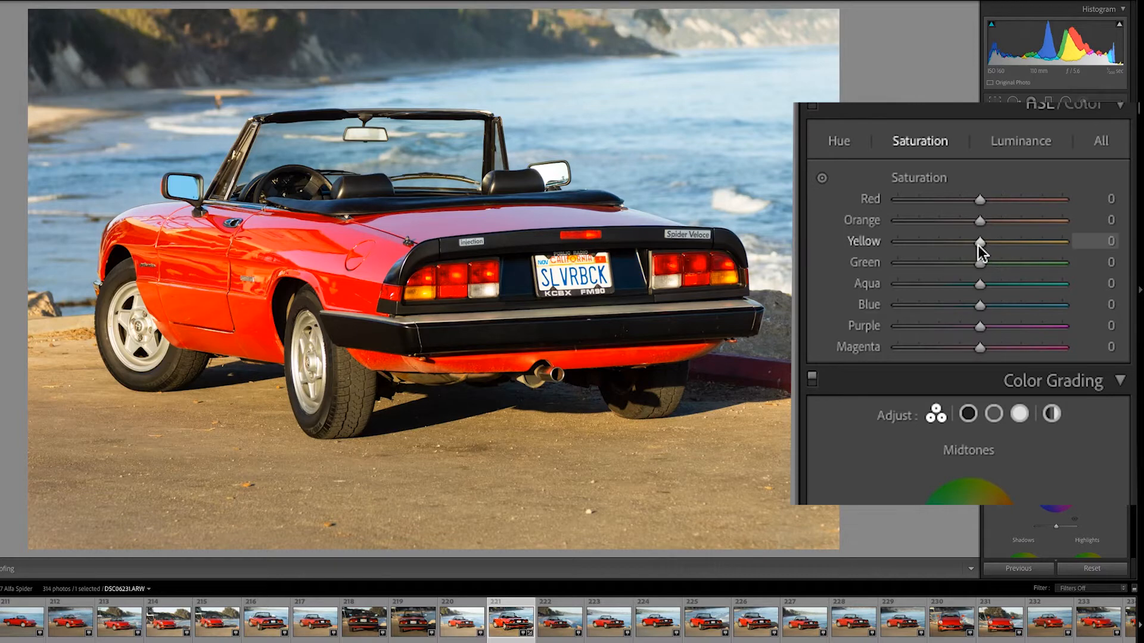
left_click(980, 244)
left_click_drag(980, 245, 945, 247)
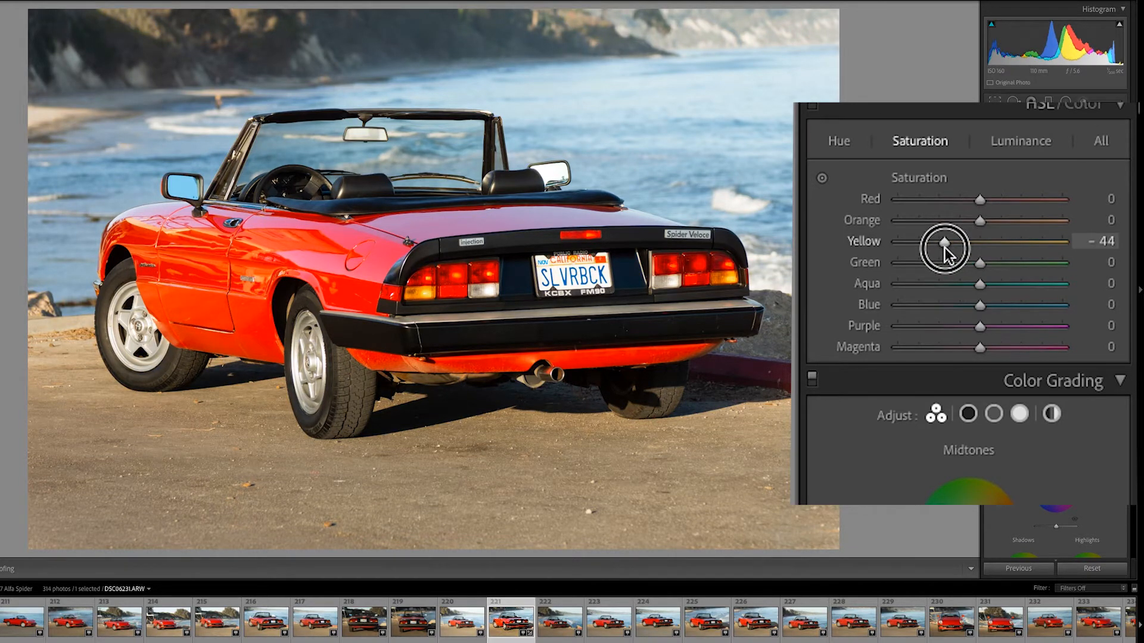
double_click(945, 248)
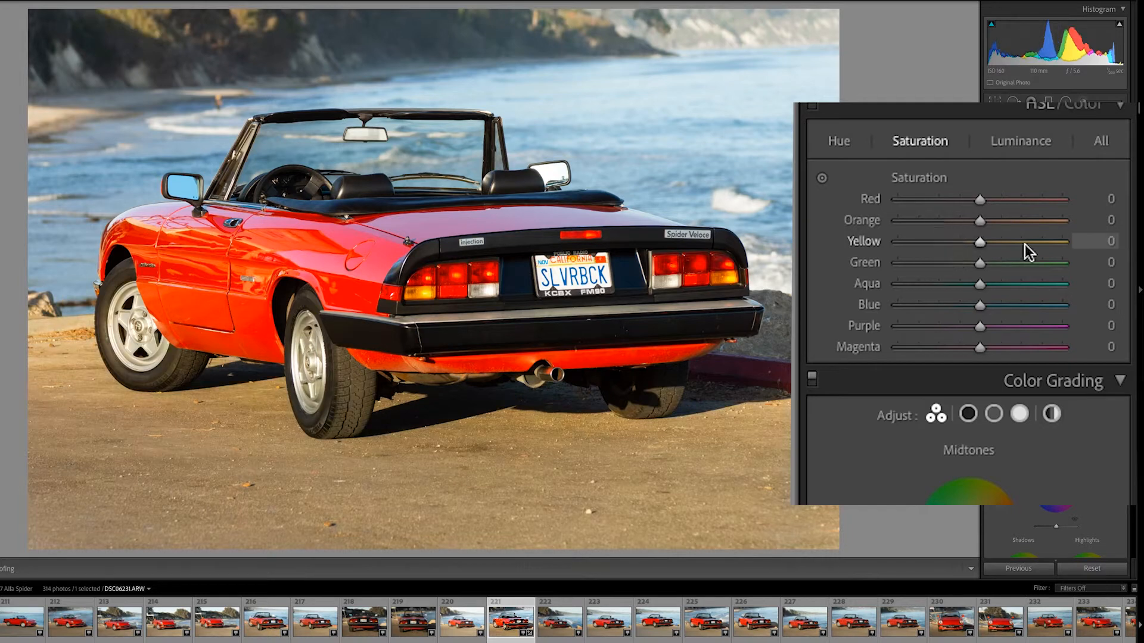
Try lowering the saturation of the sandy ground with the targeted adjustment tool, and undo the change.
left_click(823, 180)
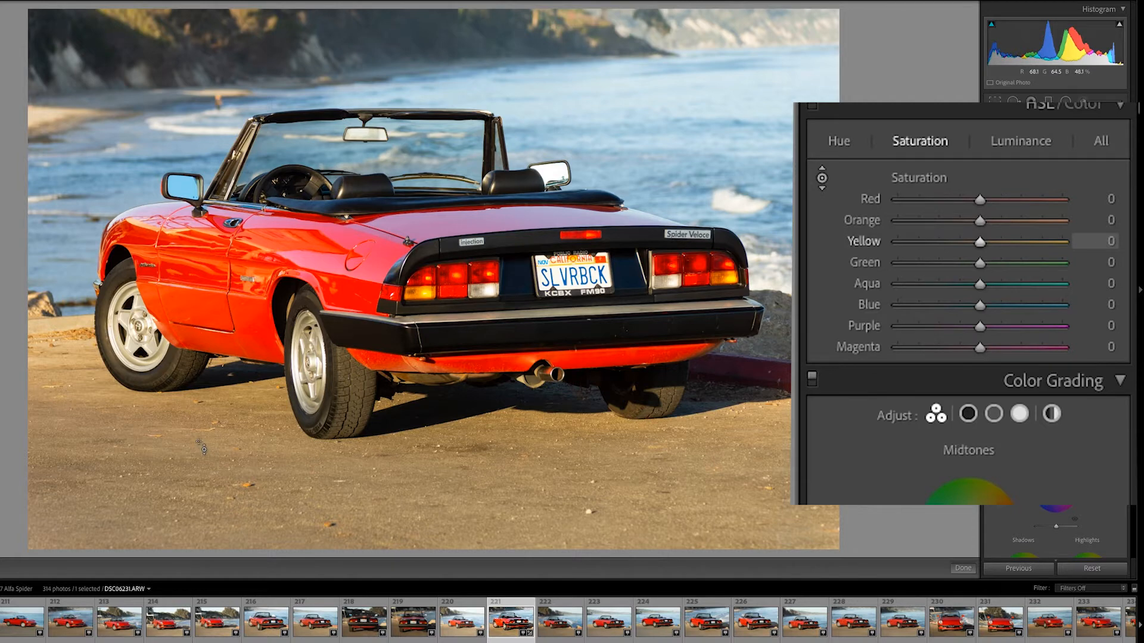
mouse_move(417, 476)
left_mouse_down()
mouse_move(416, 502)
mouse_move(417, 410)
mouse_move(417, 519)
mouse_move(417, 487)
left_mouse_up()
key("ctrl+z")
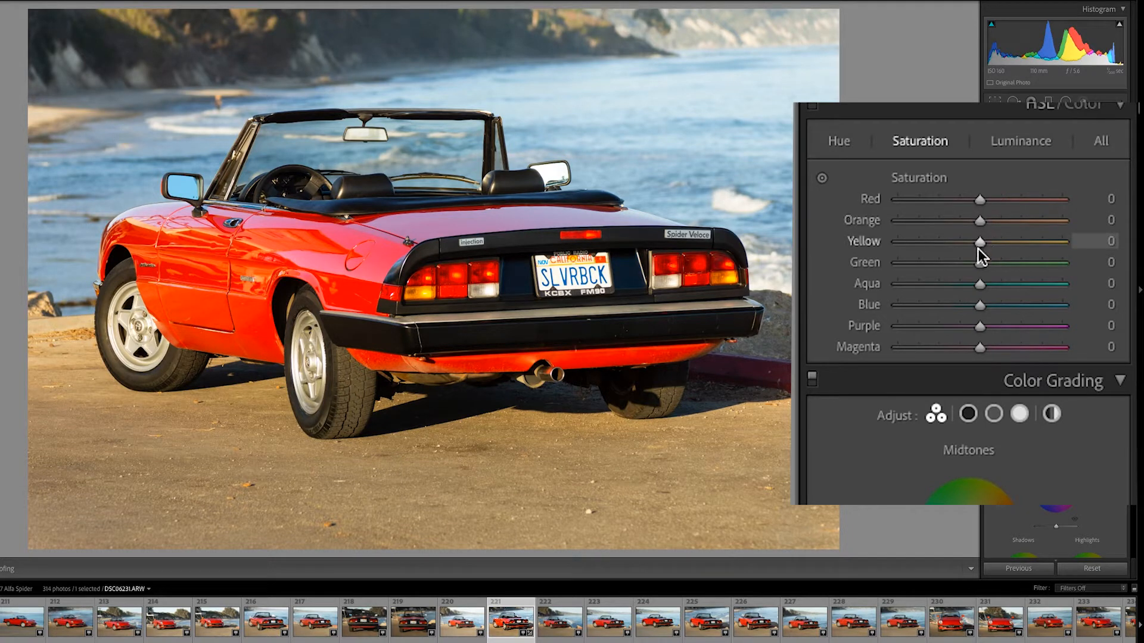
Set the Yellow saturation to −20 in the HSL adjustments.
left_click_drag(971, 248, 954, 251)
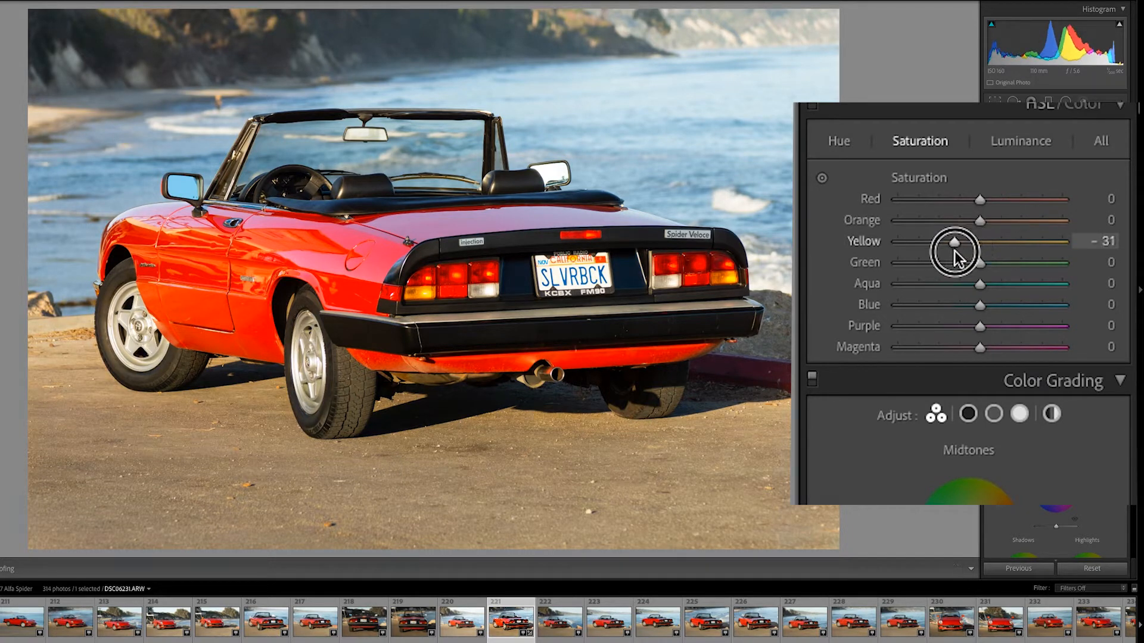
left_click_drag(958, 252, 963, 251)
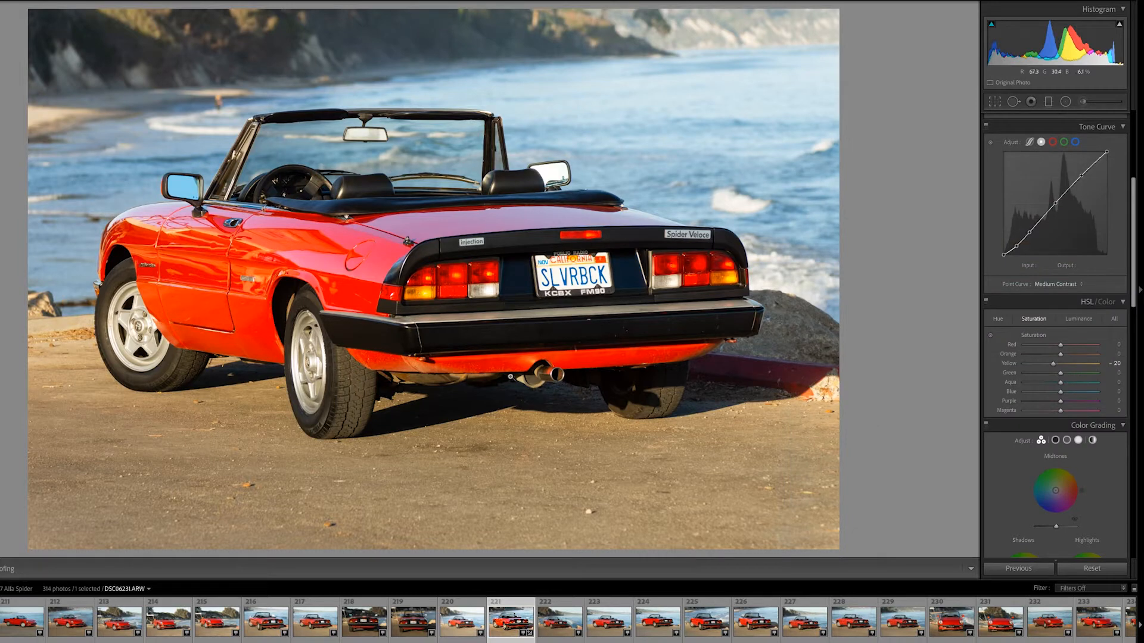
Set the Sharpening amount to 50 while viewing the car's tail light up close.
left_click(451, 259)
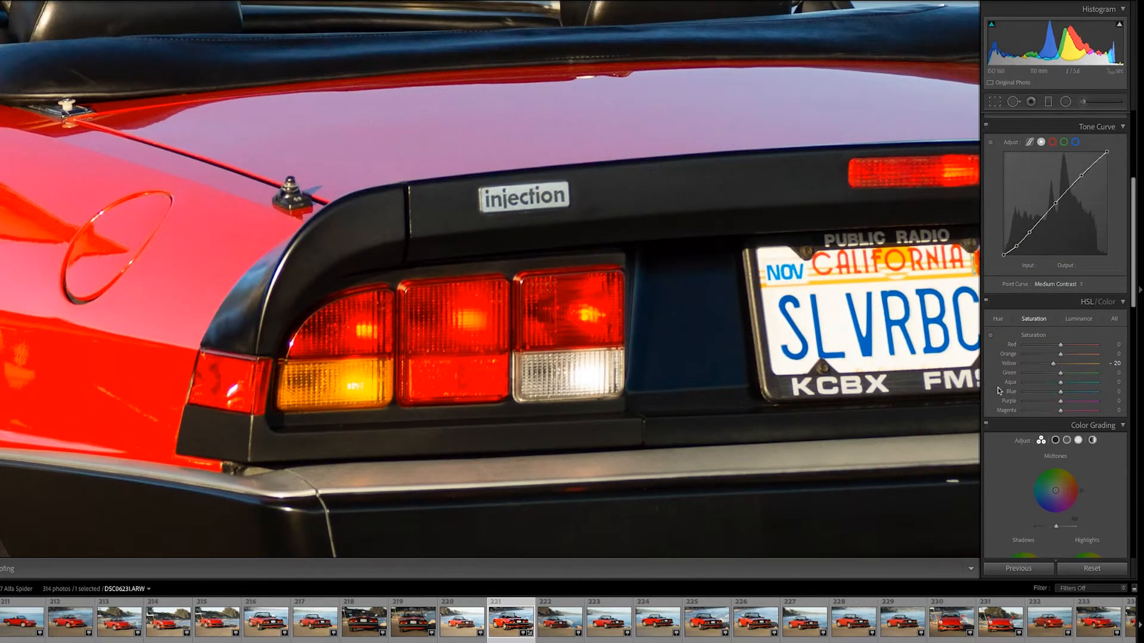
scroll(1004, 365, "down", 10)
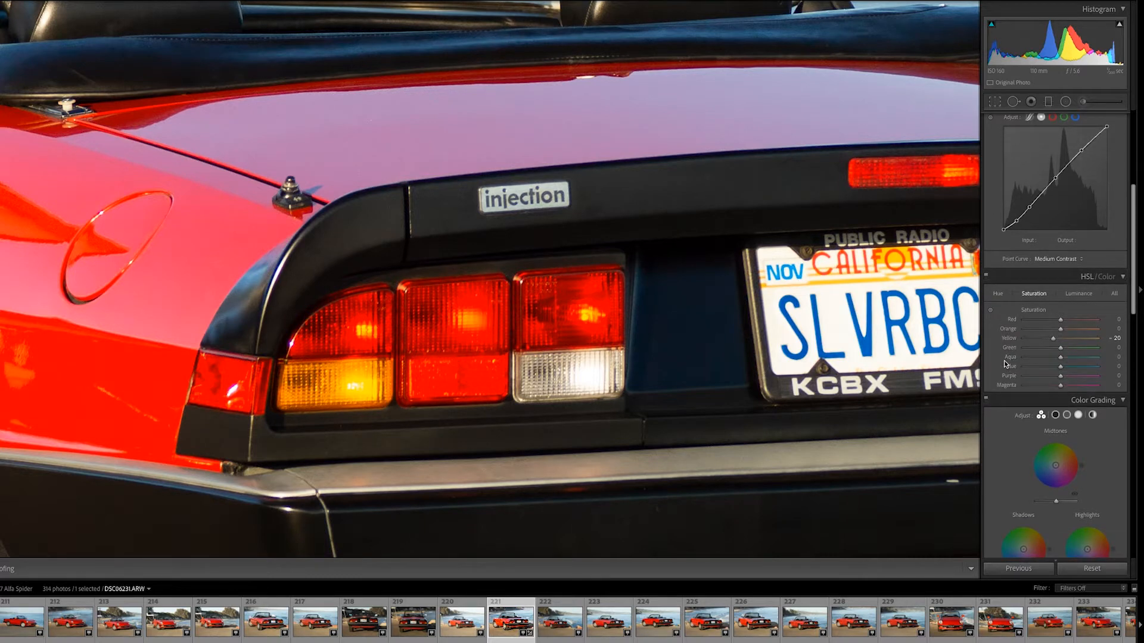
scroll(1004, 363, "down", 5)
left_click_drag(939, 255, 951, 257)
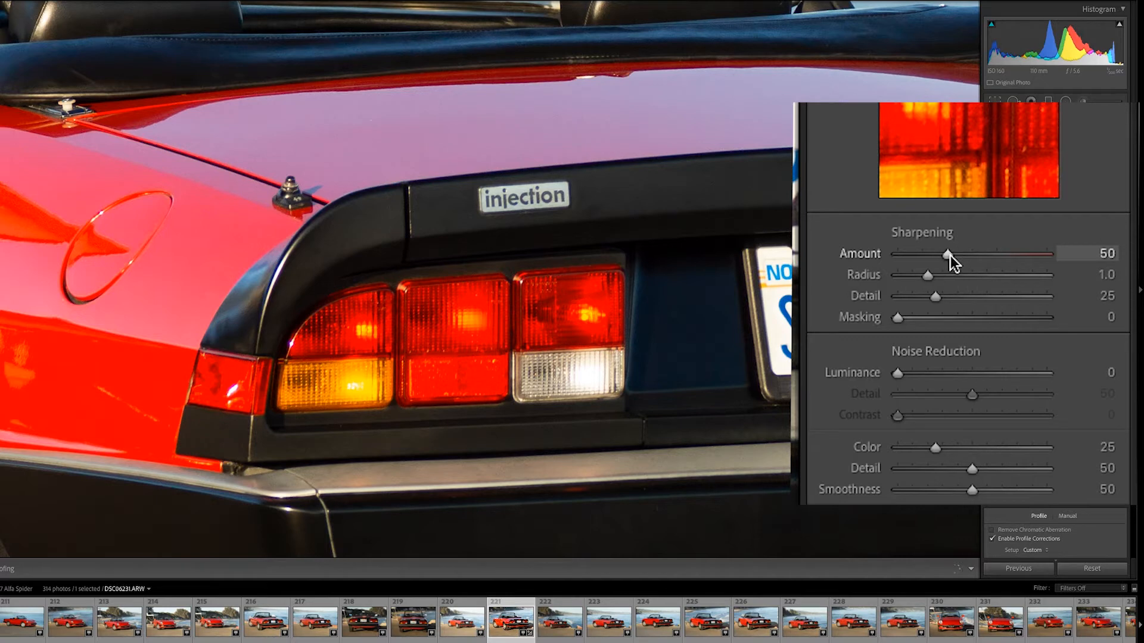
Inspect the rear of the car up close and set Luminance noise reduction to 4.
left_click_drag(526, 363, 738, 242)
left_click_drag(721, 310, 325, 335)
left_click(908, 373)
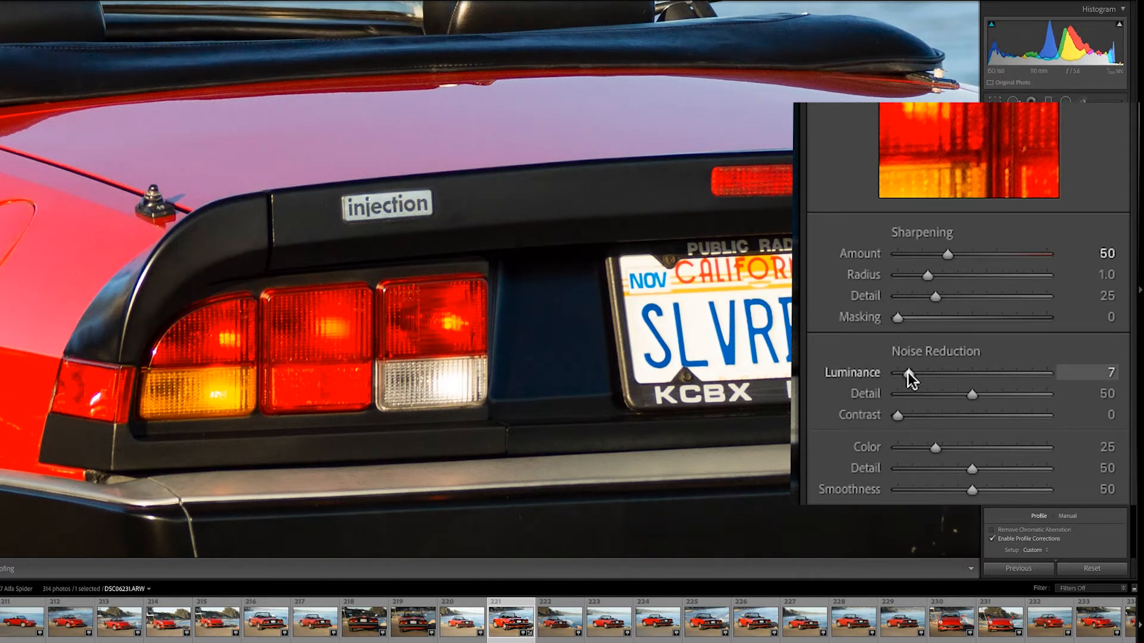
left_click_drag(908, 373, 903, 373)
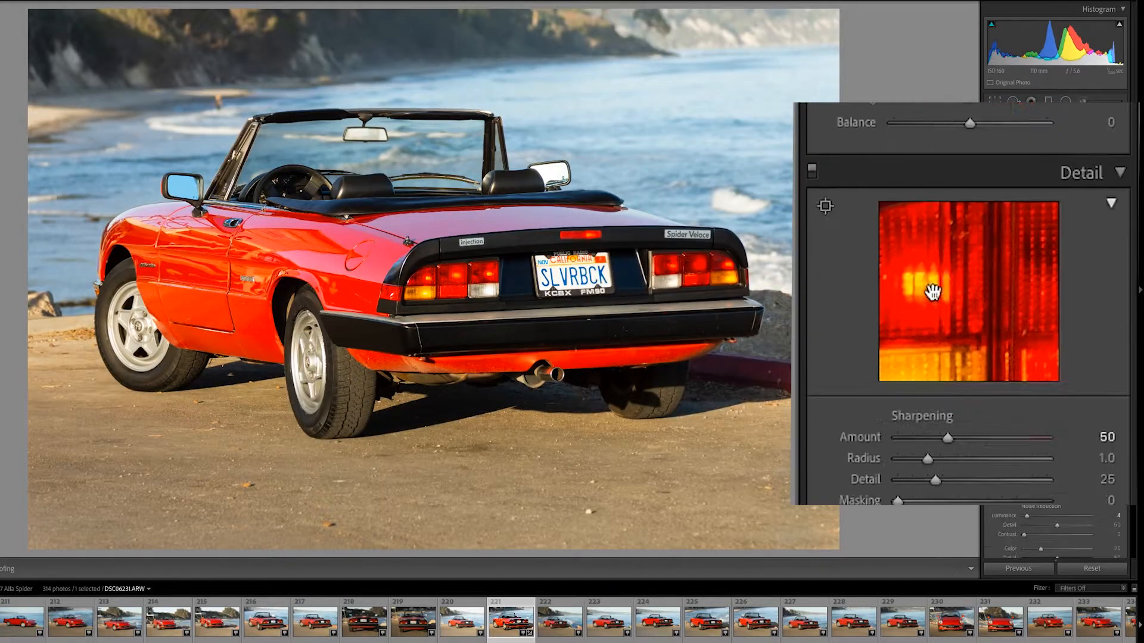
Try Clarity at +86 and settle it at +5, and try a slight Texture increase before resetting it.
scroll(918, 345, "up", 15)
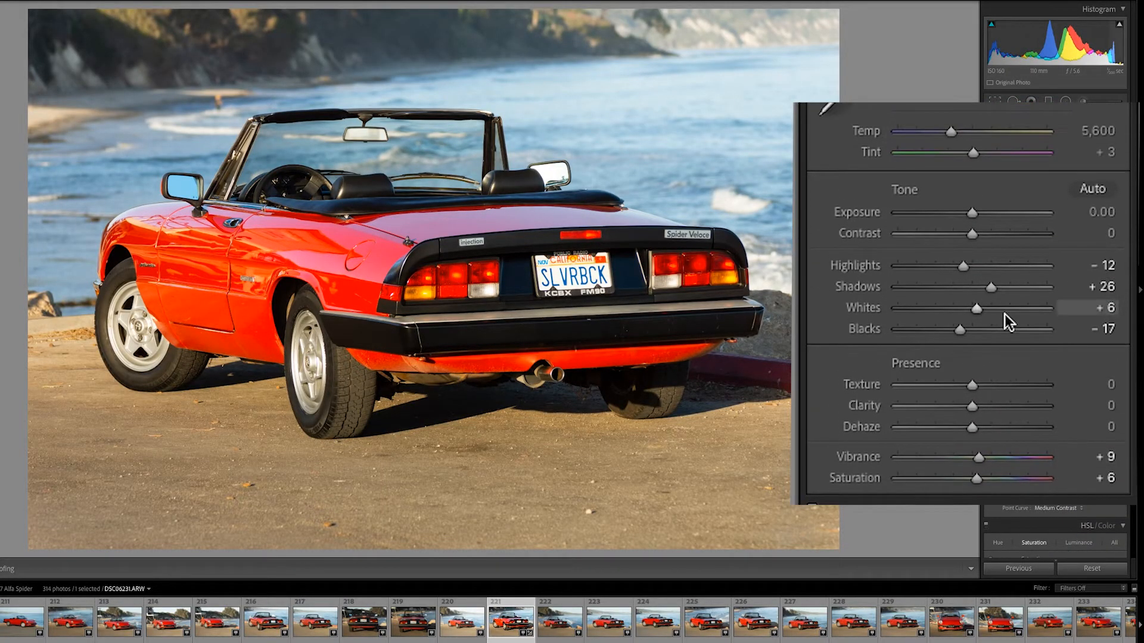
left_click_drag(972, 408, 1036, 408)
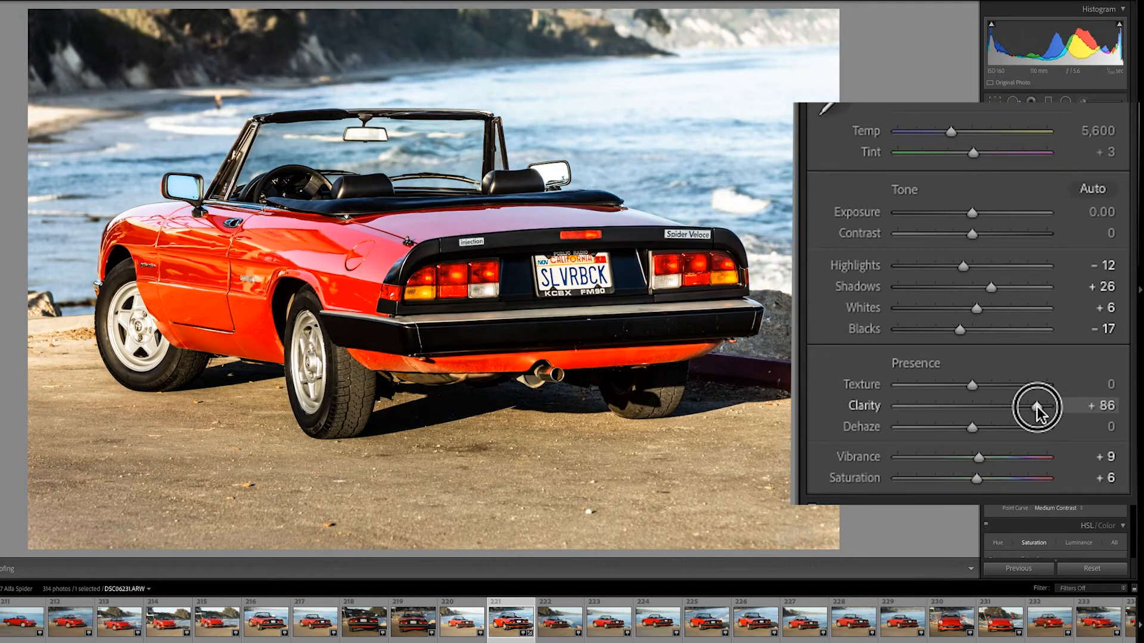
left_click_drag(1036, 406, 978, 409)
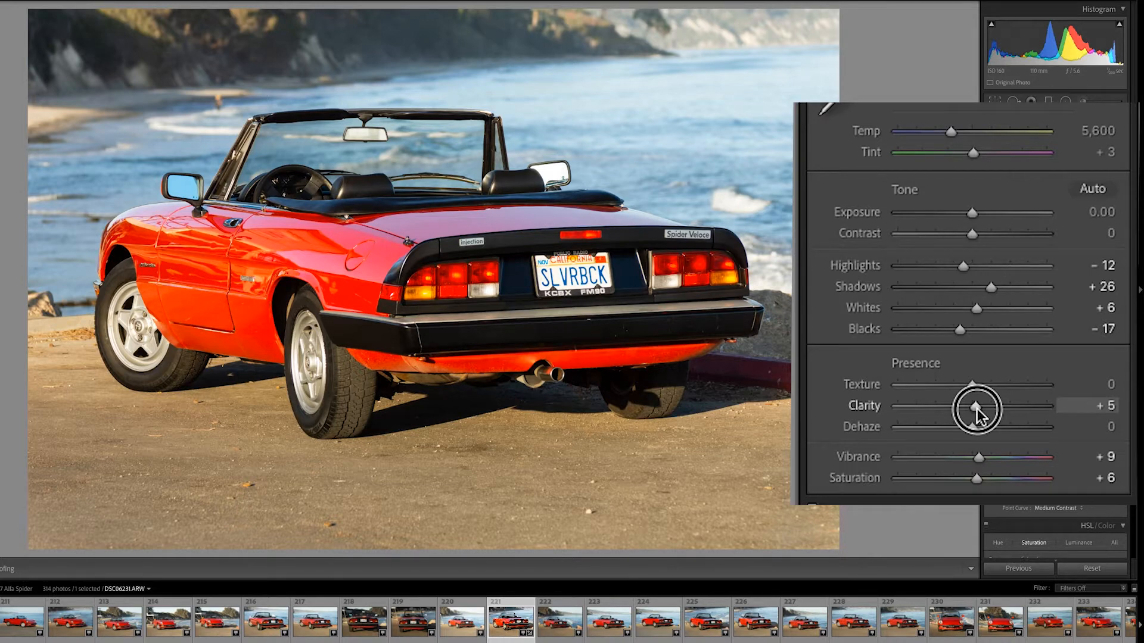
mouse_move(978, 389)
left_mouse_down()
mouse_move(1046, 388)
mouse_move(984, 391)
left_mouse_up()
double_click(983, 390)
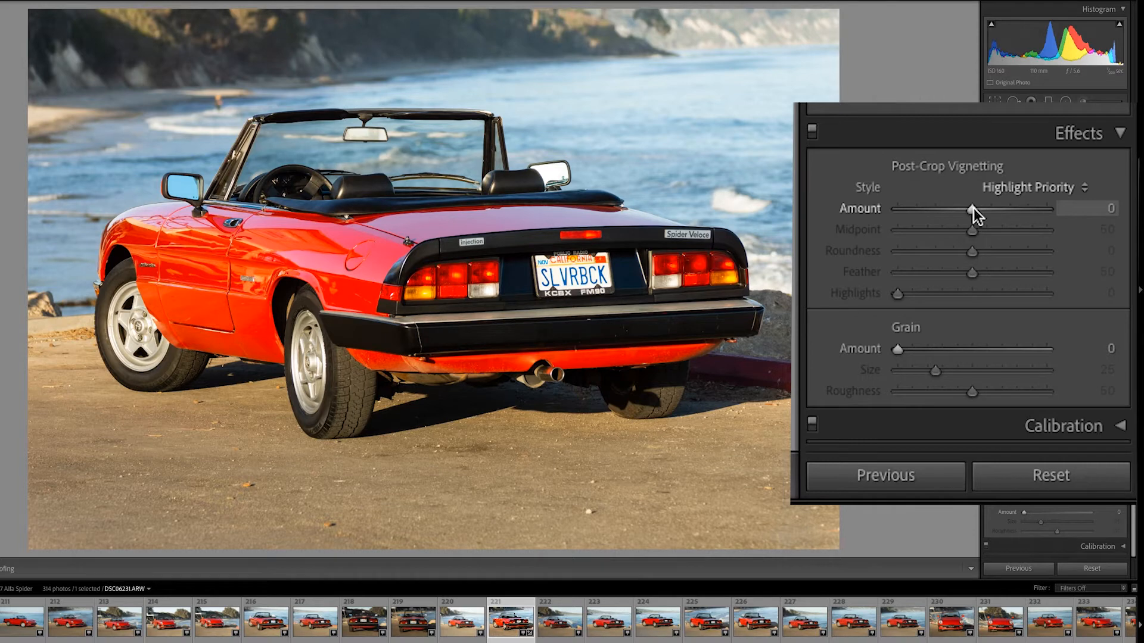
Add a post-crop vignette, trying an Amount of −100, increasing the Feather and easing the Amount back to a subtle darkening.
left_click_drag(973, 209, 881, 227)
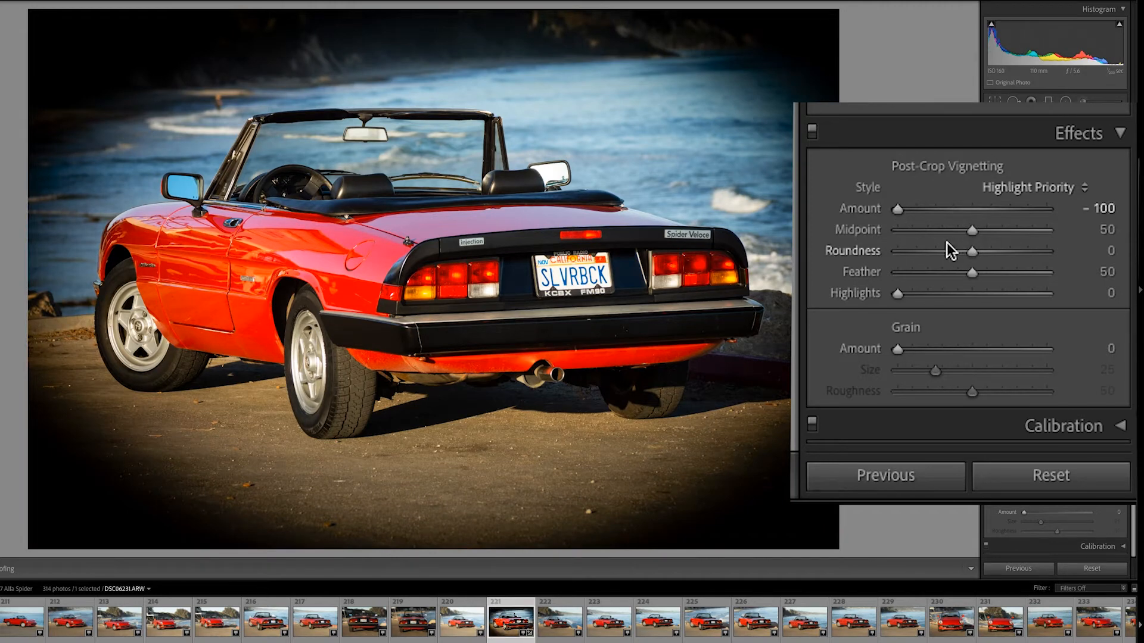
left_click_drag(972, 272, 998, 272)
left_click_drag(897, 209, 963, 214)
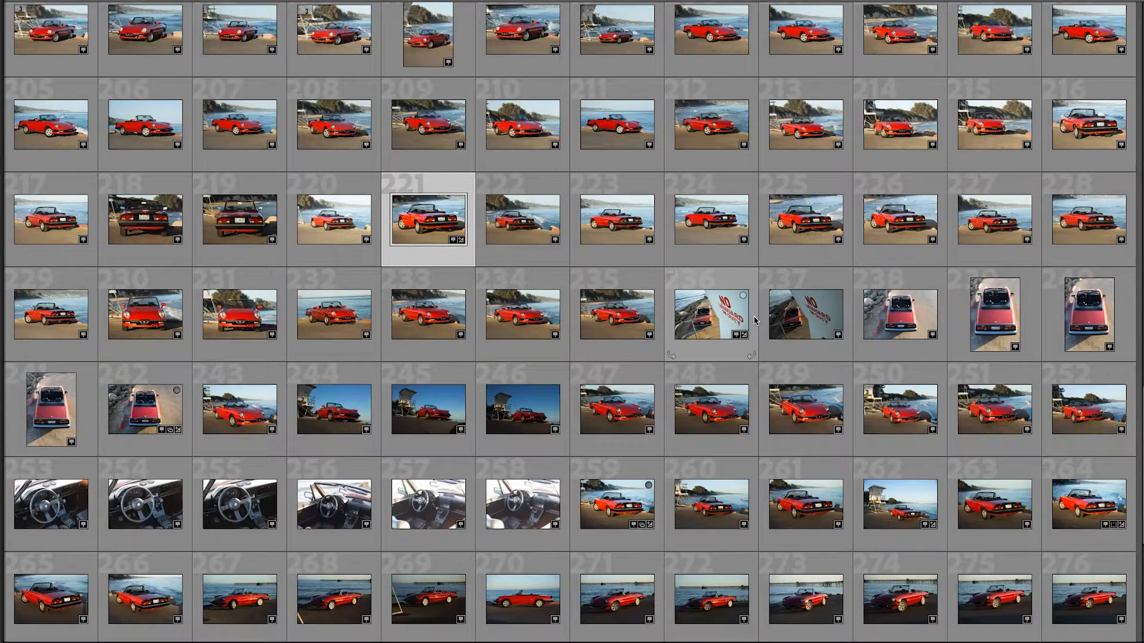
Open the edited photo DSC06320 from further down the grid and examine its Basic adjustments and Tone Curve.
scroll(754, 321, "down", 5)
scroll(754, 321, "down", 3)
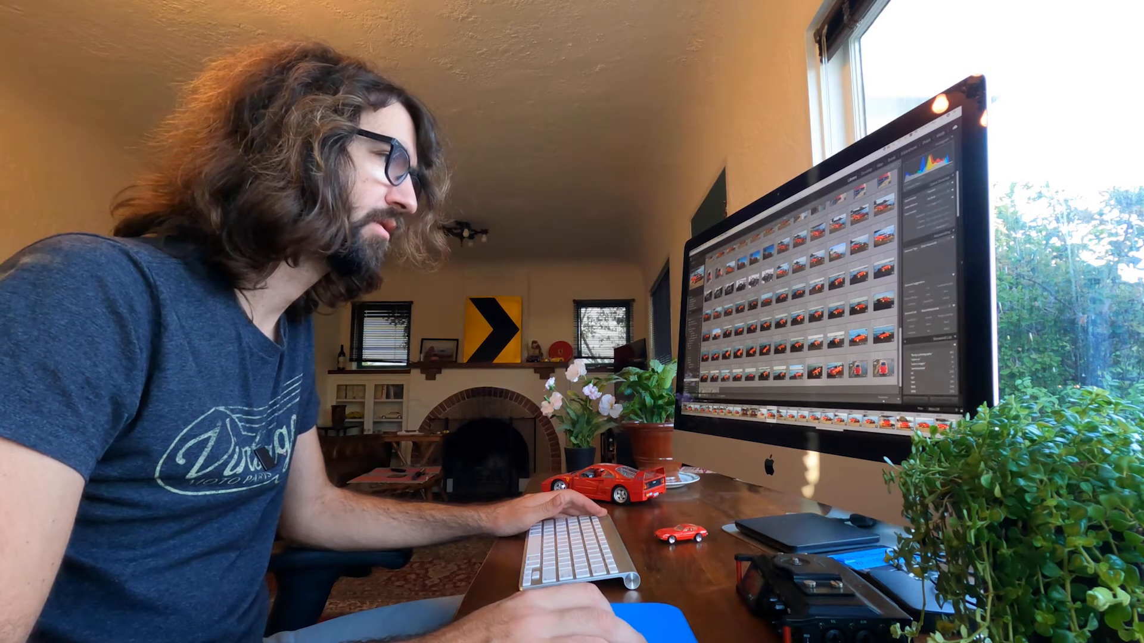
key("e")
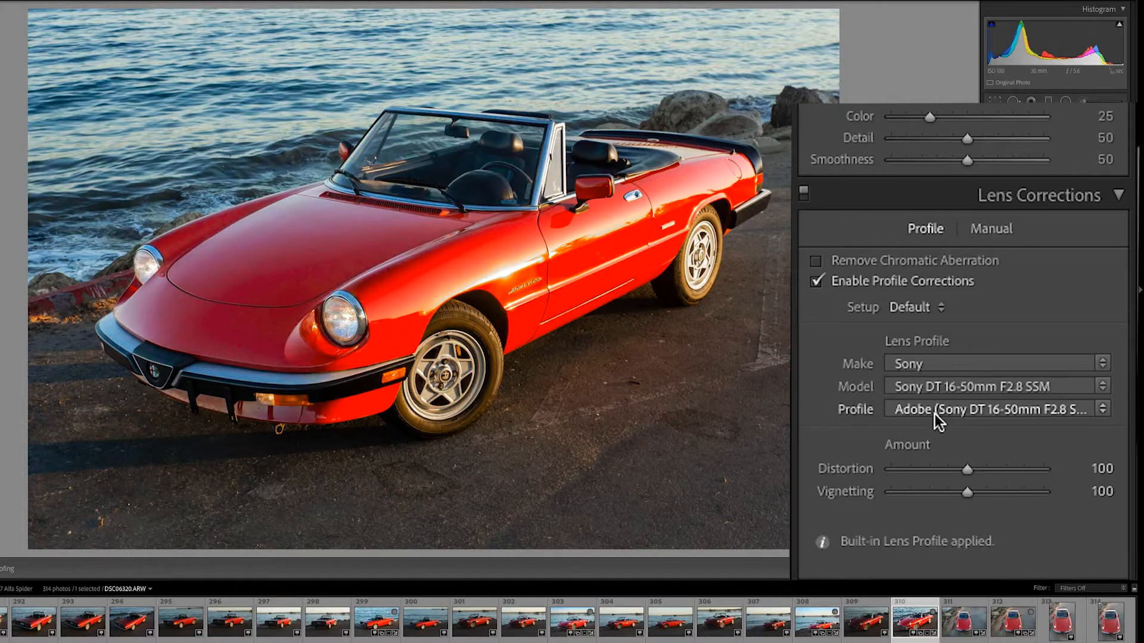
scroll(934, 412, "up", 15)
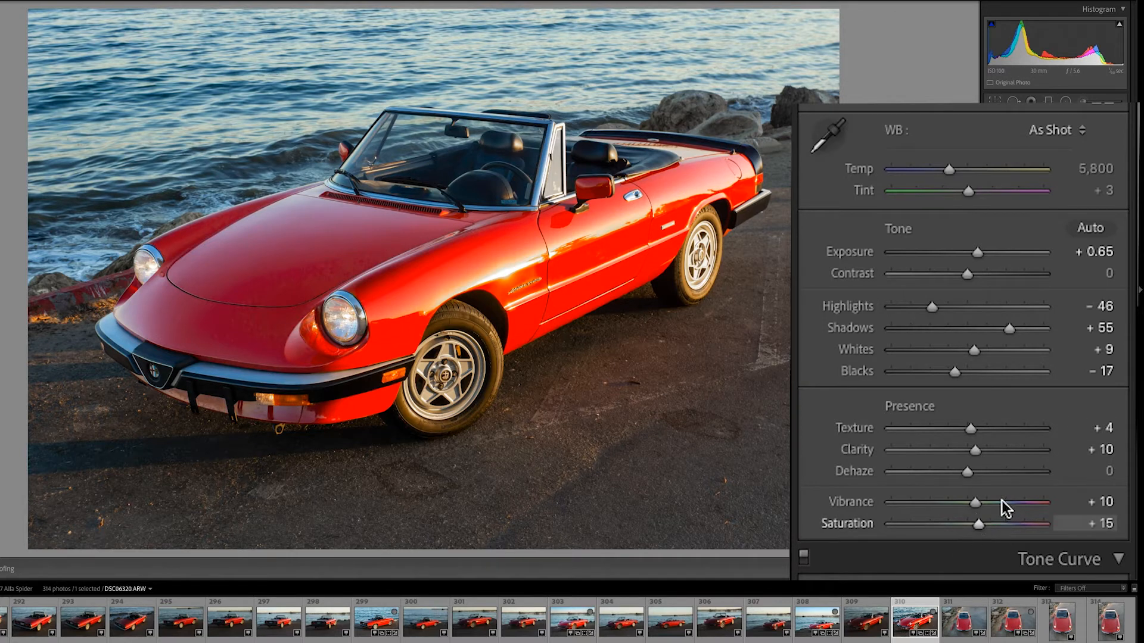
scroll(1007, 510, "down", 5)
scroll(906, 449, "down", 3)
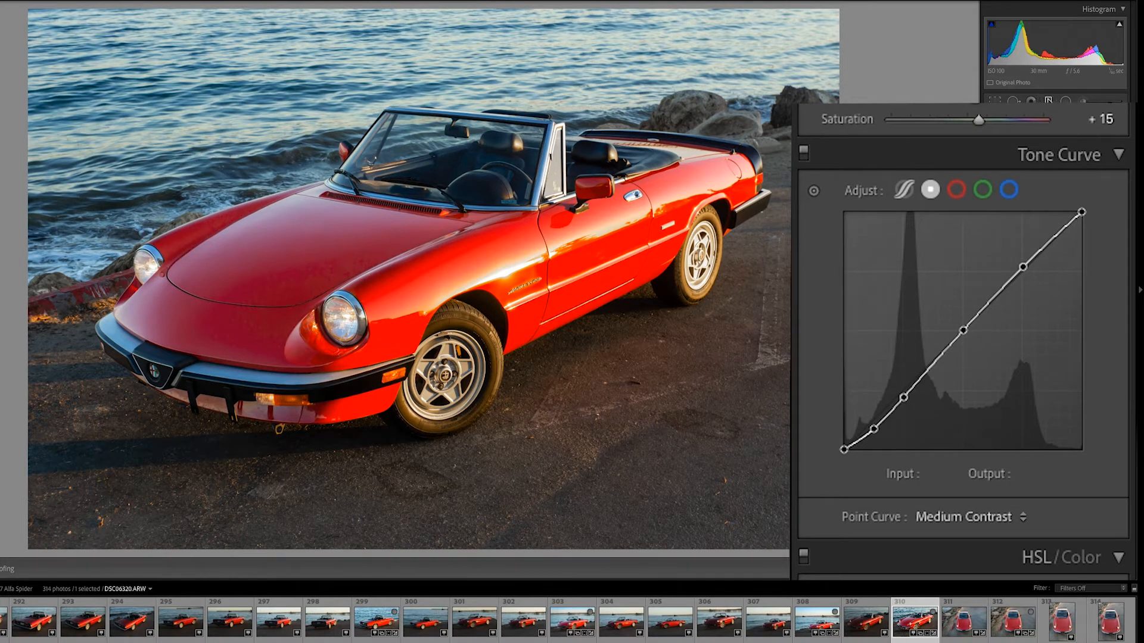
scroll(1055, 327, "down", 5)
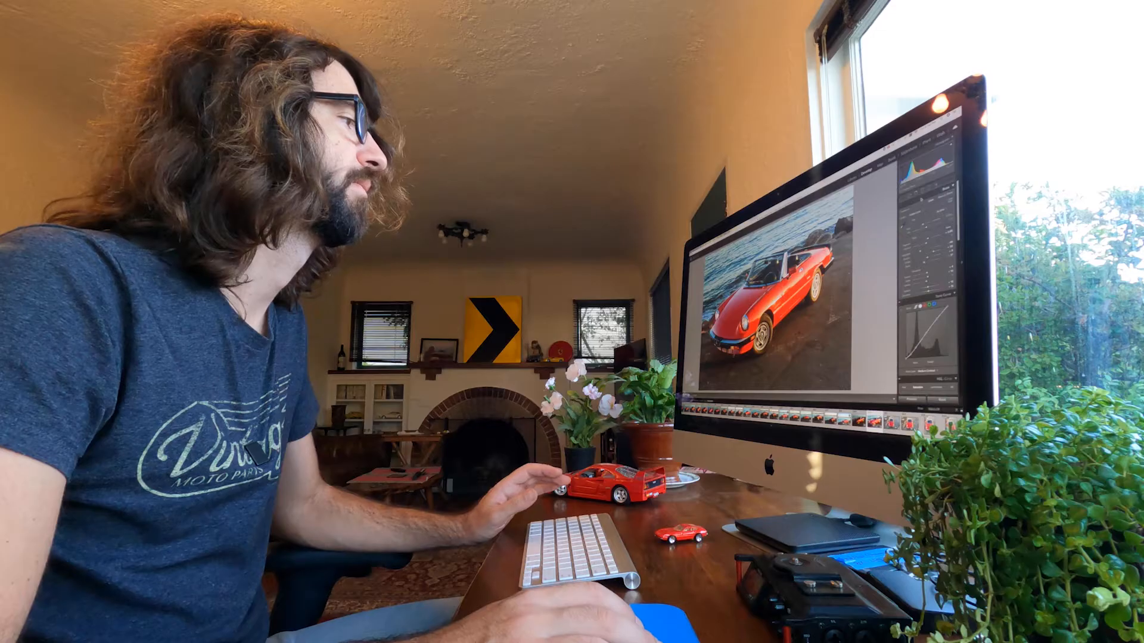